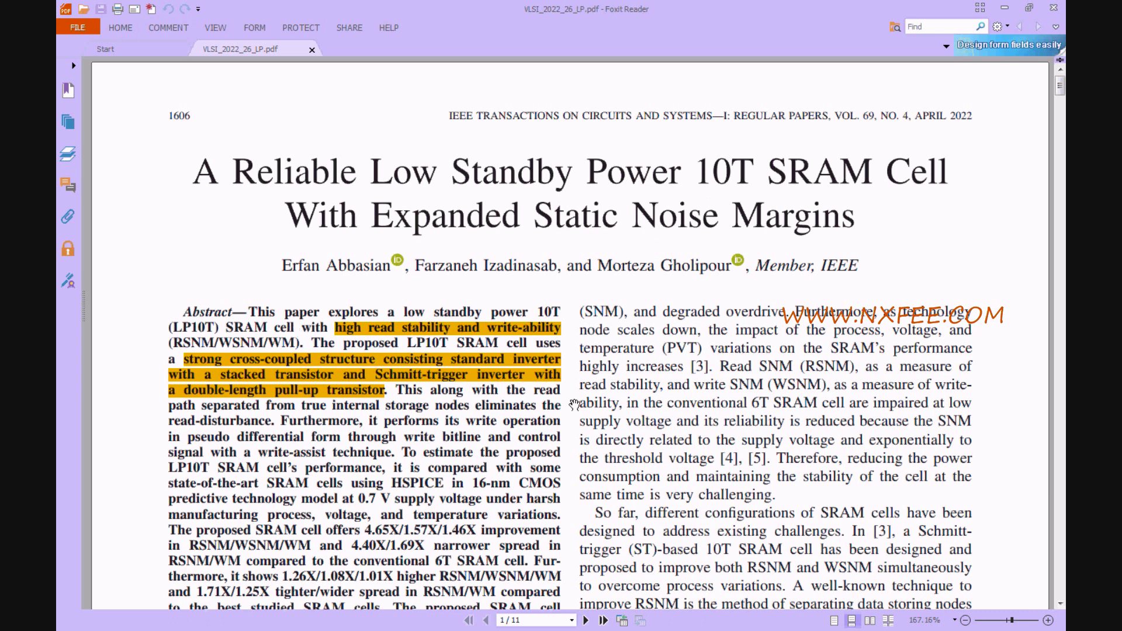
scroll(574, 403, down, 5)
scroll(570, 405, down, 5)
scroll(558, 407, down, 5)
scroll(558, 407, down, 5)
scroll(558, 408, down, 5)
scroll(558, 407, down, 5)
scroll(556, 405, down, 5)
scroll(556, 405, down, 5)
scroll(556, 405, down, 5)
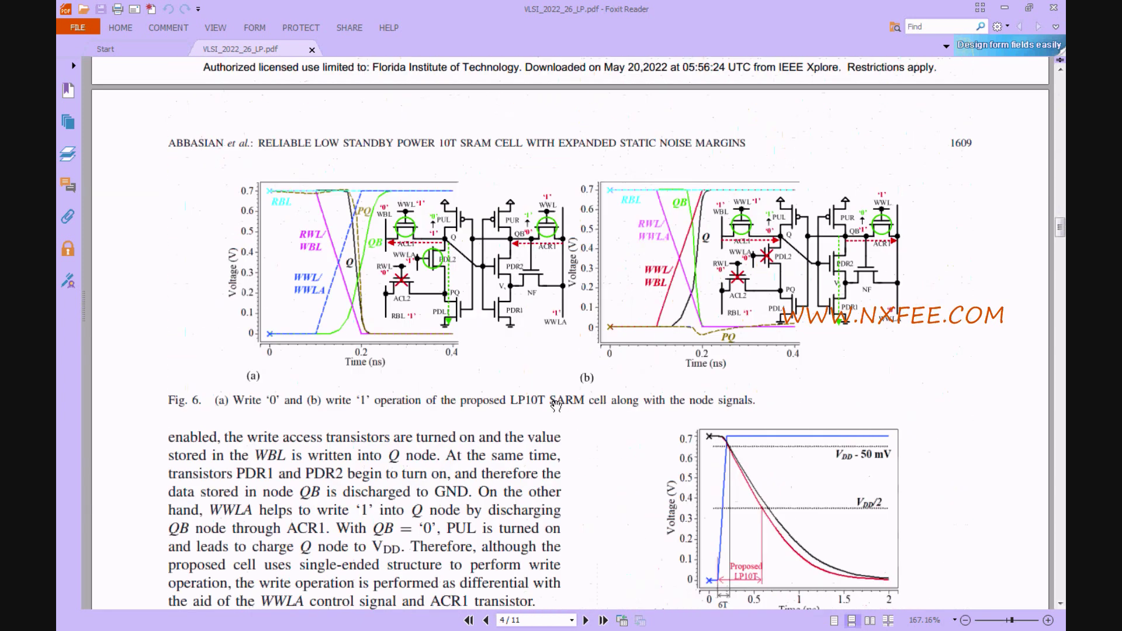
scroll(555, 405, down, 5)
scroll(553, 405, down, 5)
scroll(554, 405, down, 5)
scroll(554, 405, down, 5)
scroll(554, 406, down, 5)
scroll(555, 405, down, 5)
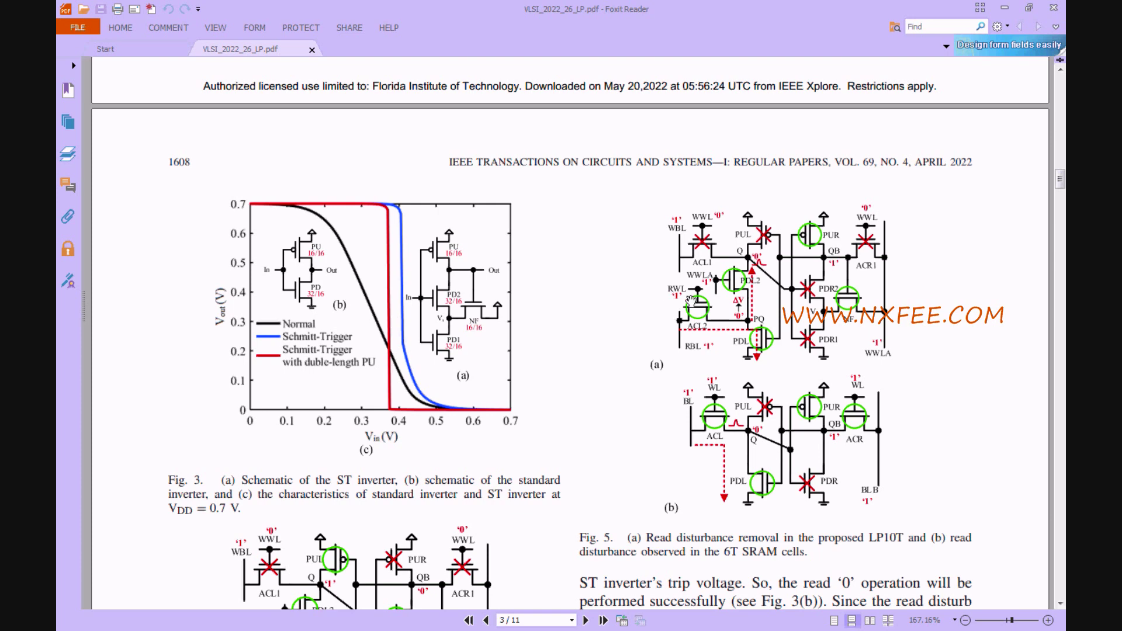
scroll(551, 377, up, 5)
scroll(551, 376, up, 5)
scroll(551, 377, up, 5)
scroll(550, 376, up, 2)
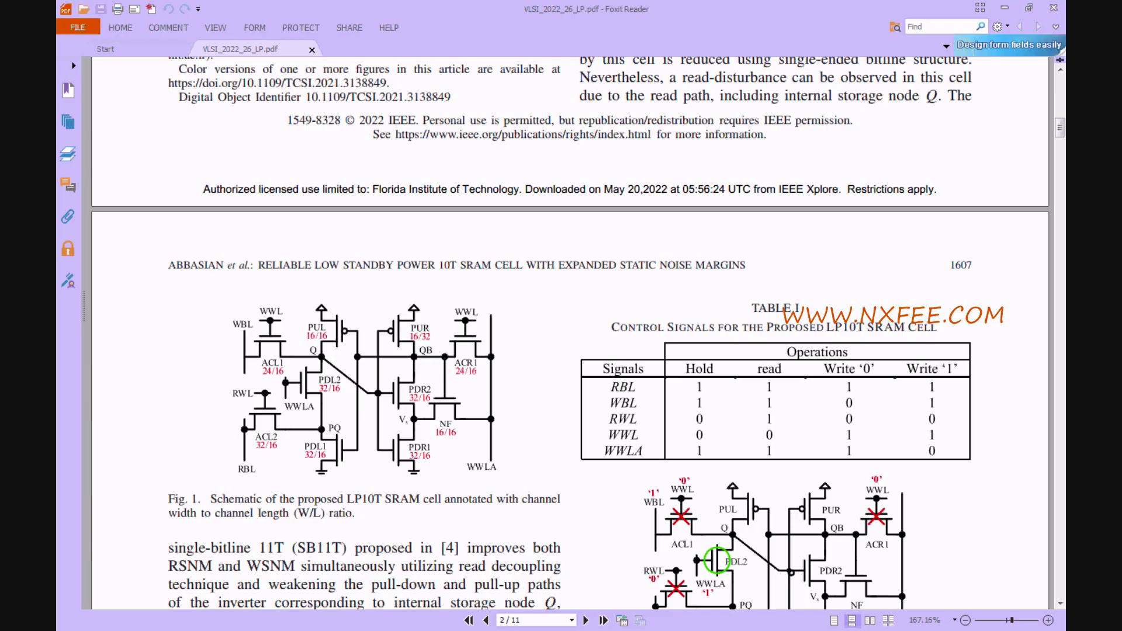
Inspect properties of the 6T_SRAM instance, pulse sources and Print Voltage instances in the testbench
key(alt+Tab)
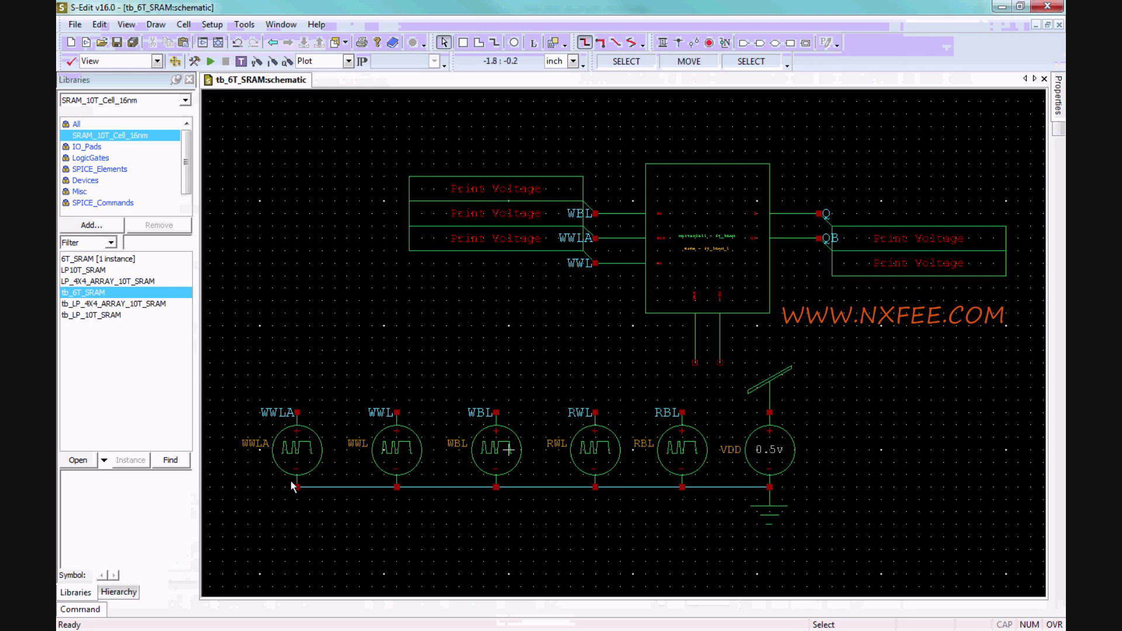
click(703, 276)
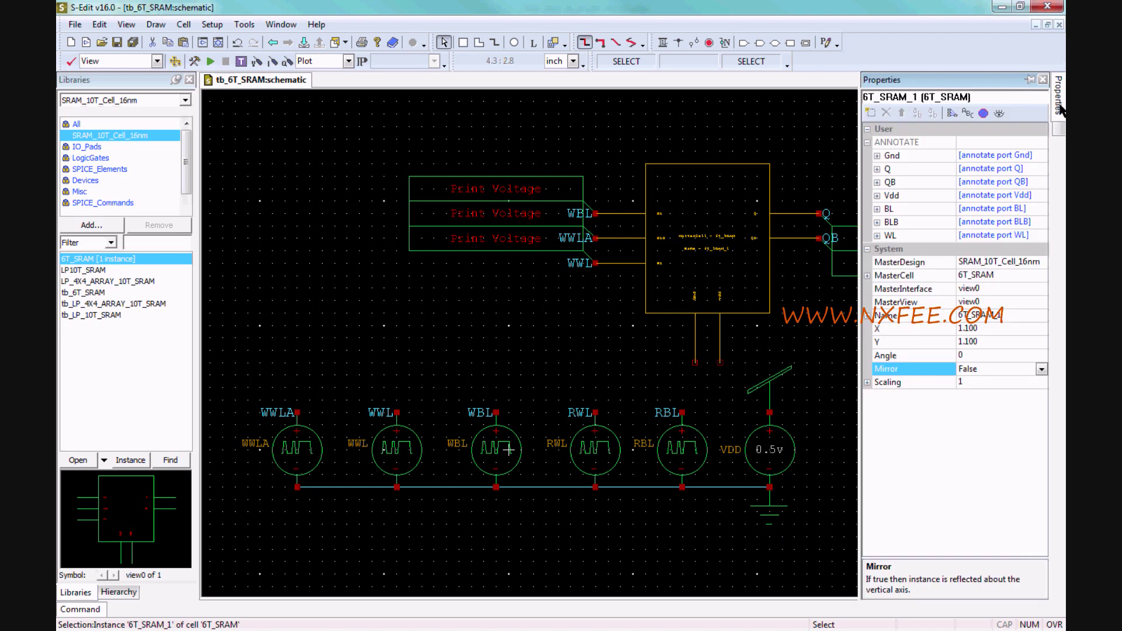
click(1032, 79)
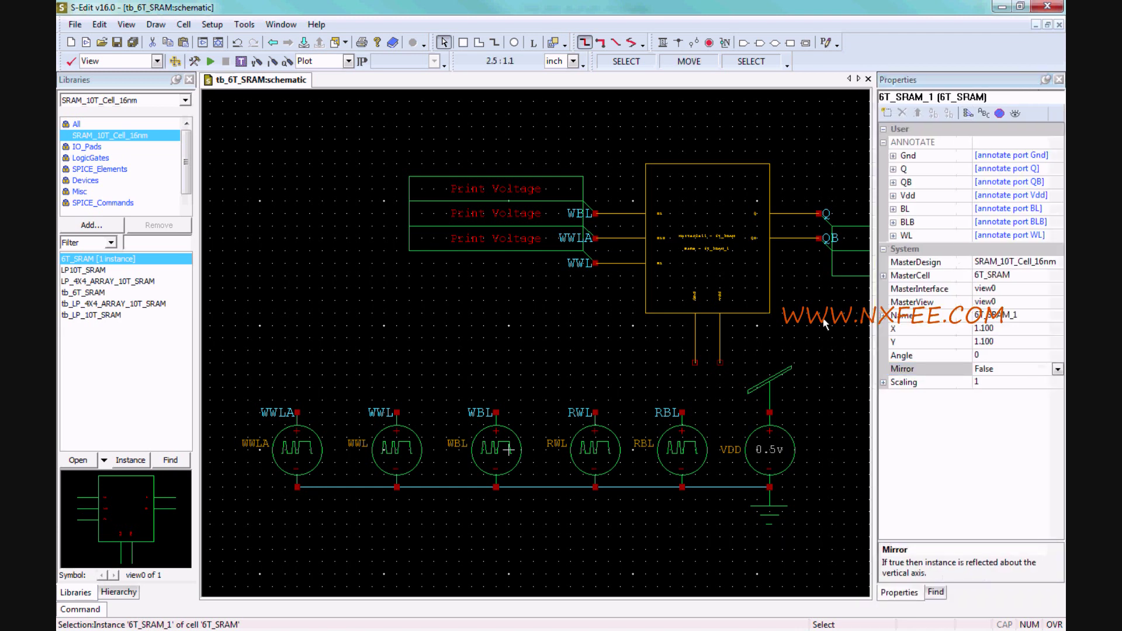
drag(240, 453, 677, 529)
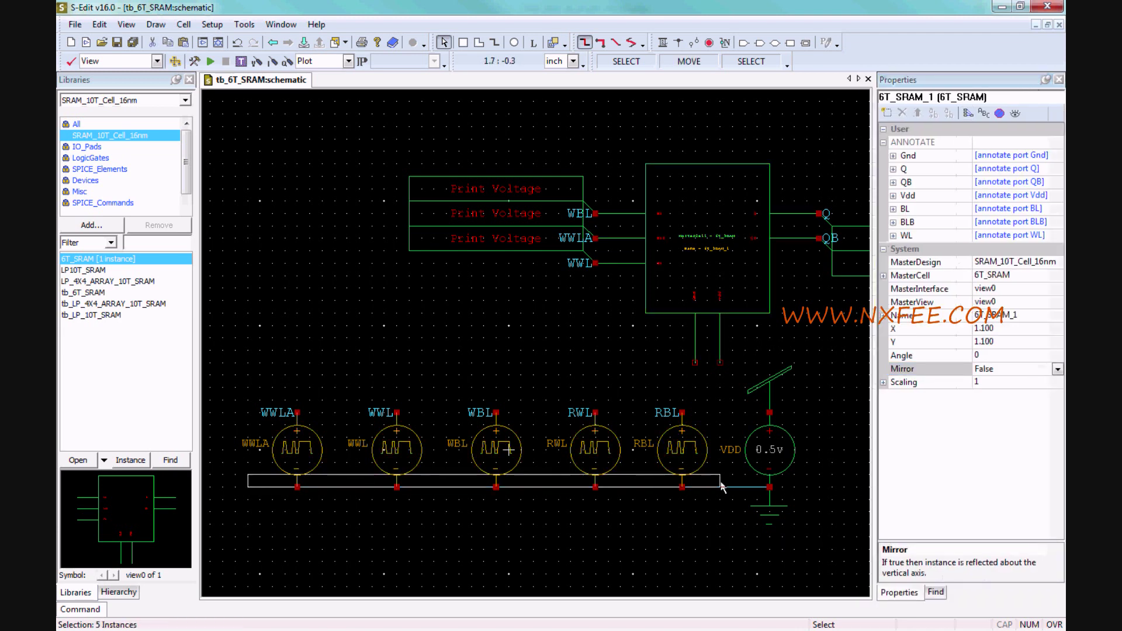
click(690, 383)
click(518, 191)
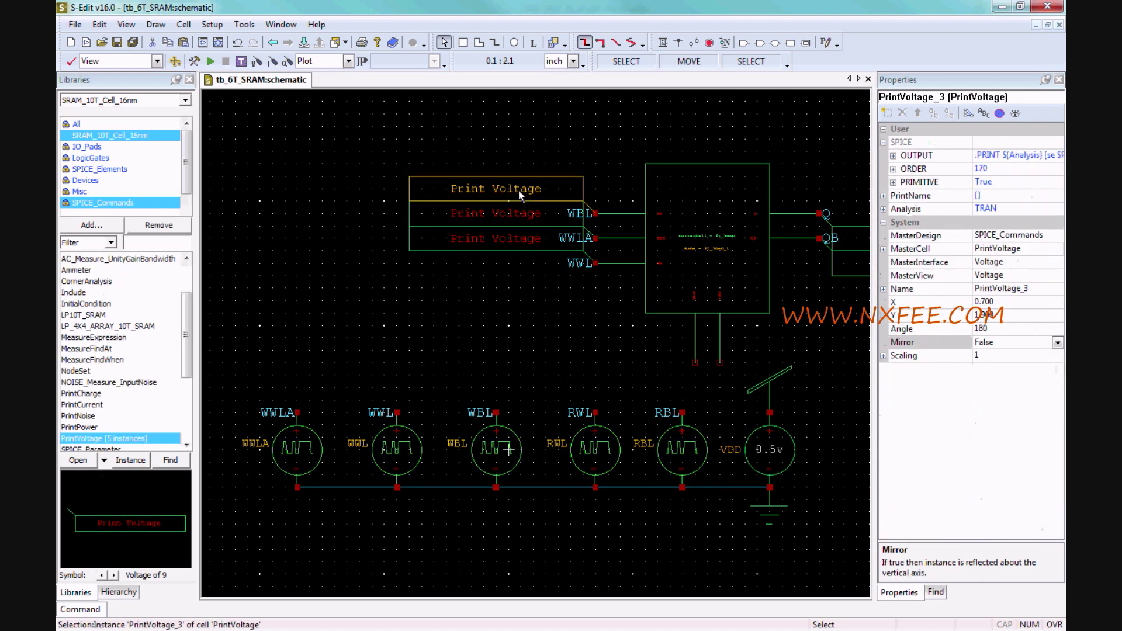
click(501, 238)
Look inside the 6T_SRAM block, return to the testbench, and run the transient simulation
double_click(683, 225)
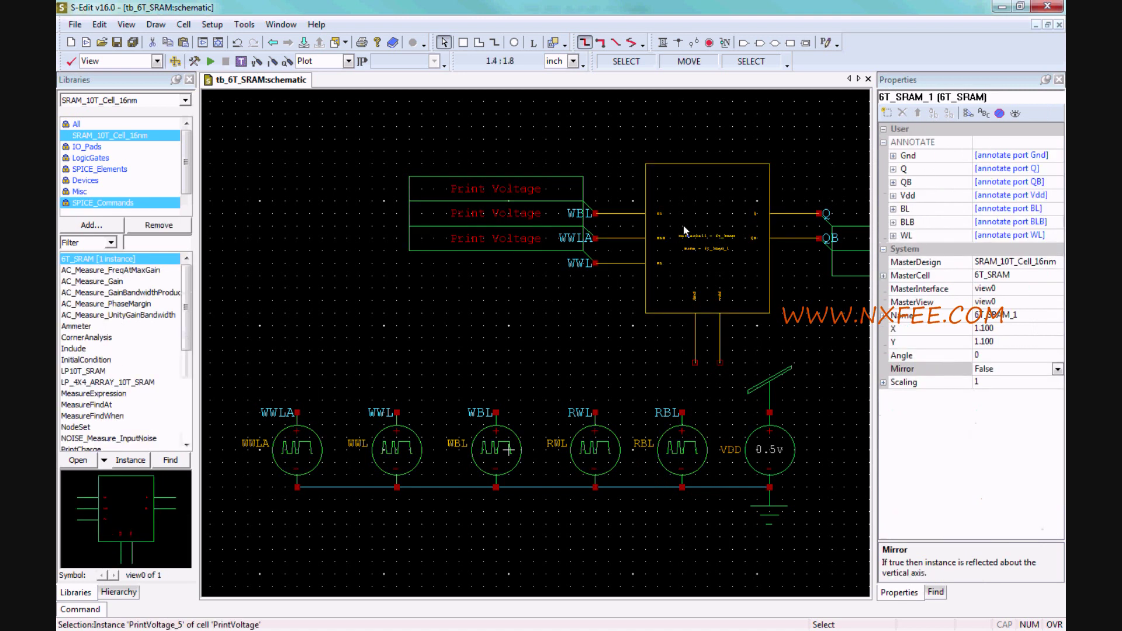
key(o)
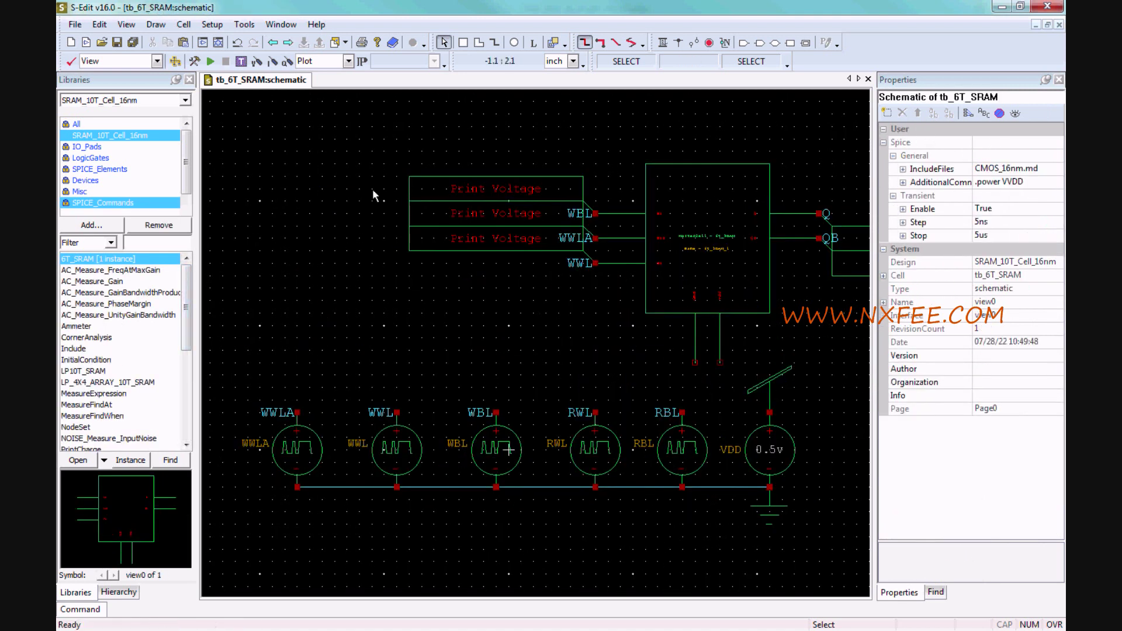
click(211, 62)
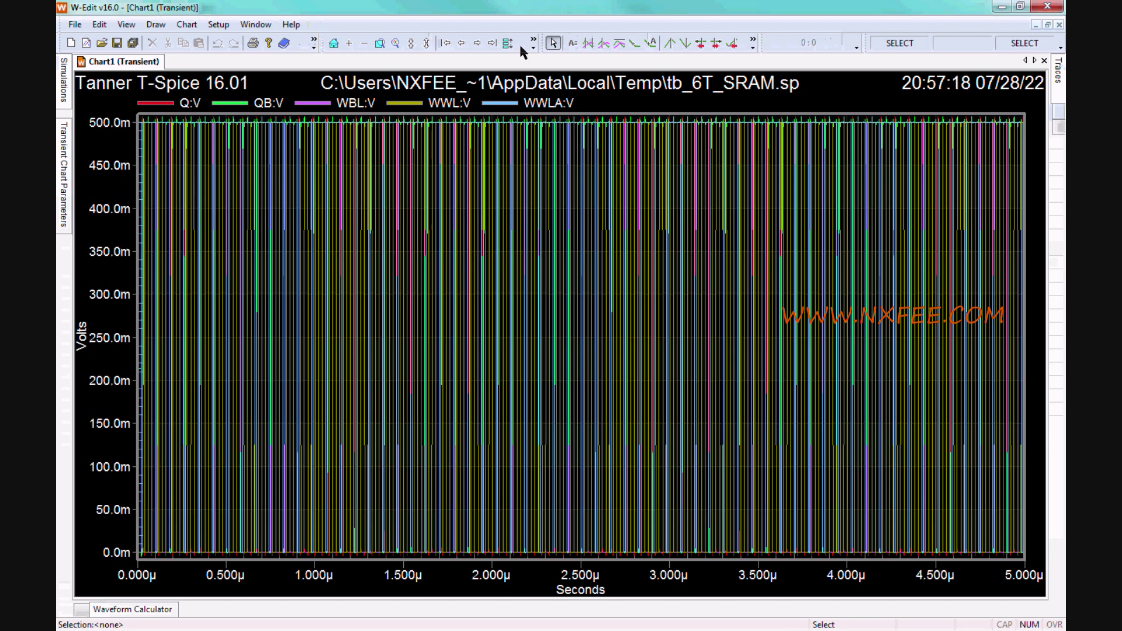
Split the Q, QB, WBL, WWL and WWLA traces onto separate plots
click(506, 44)
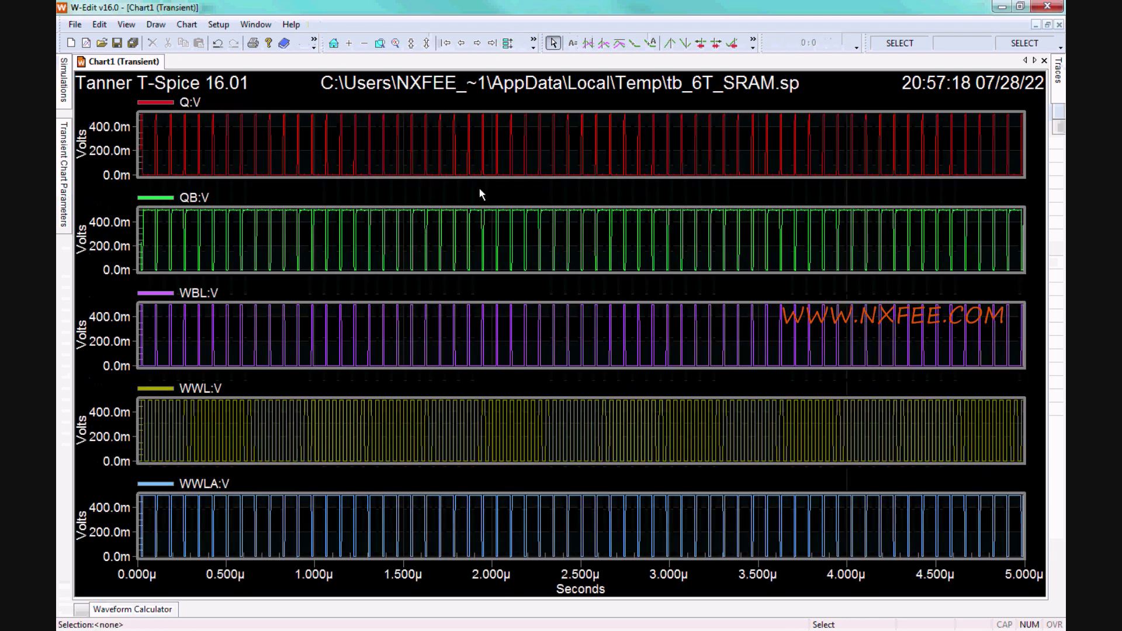
scroll(479, 187, up, 1)
scroll(478, 187, up, 5)
scroll(478, 187, up, 2)
scroll(478, 187, down, 1)
scroll(476, 141, down, 1)
scroll(477, 141, down, 2)
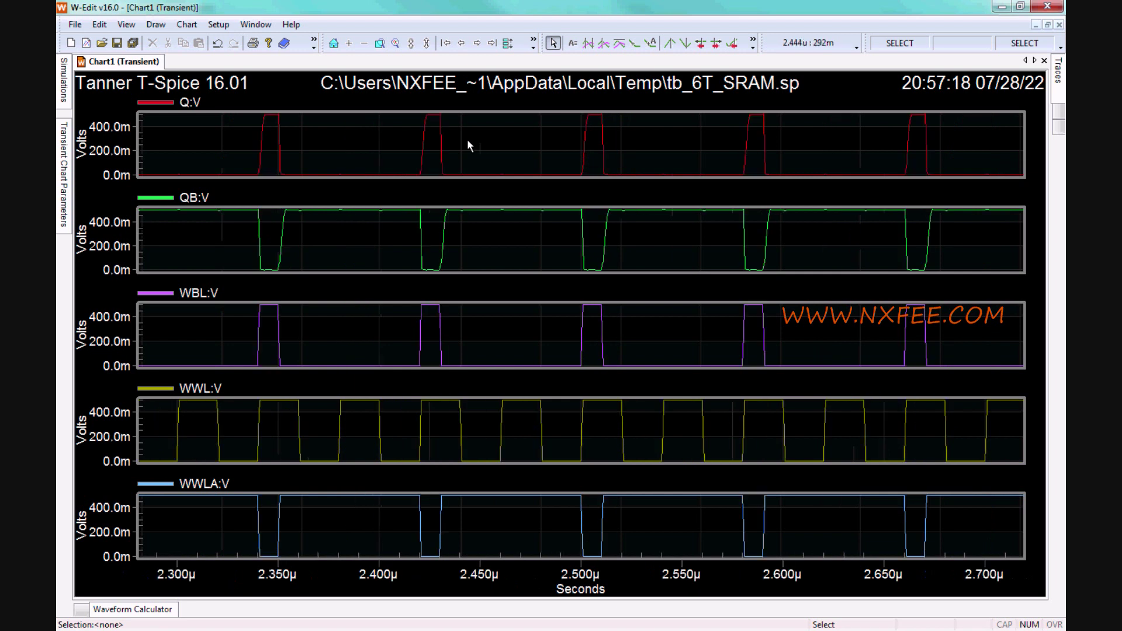
scroll(468, 139, down, 1)
Open tb_LP_10T_SRAM from SRAM_10T_Cell_16nm and descend into the LP10T_SRAM cell schematic
click(1000, 7)
click(103, 135)
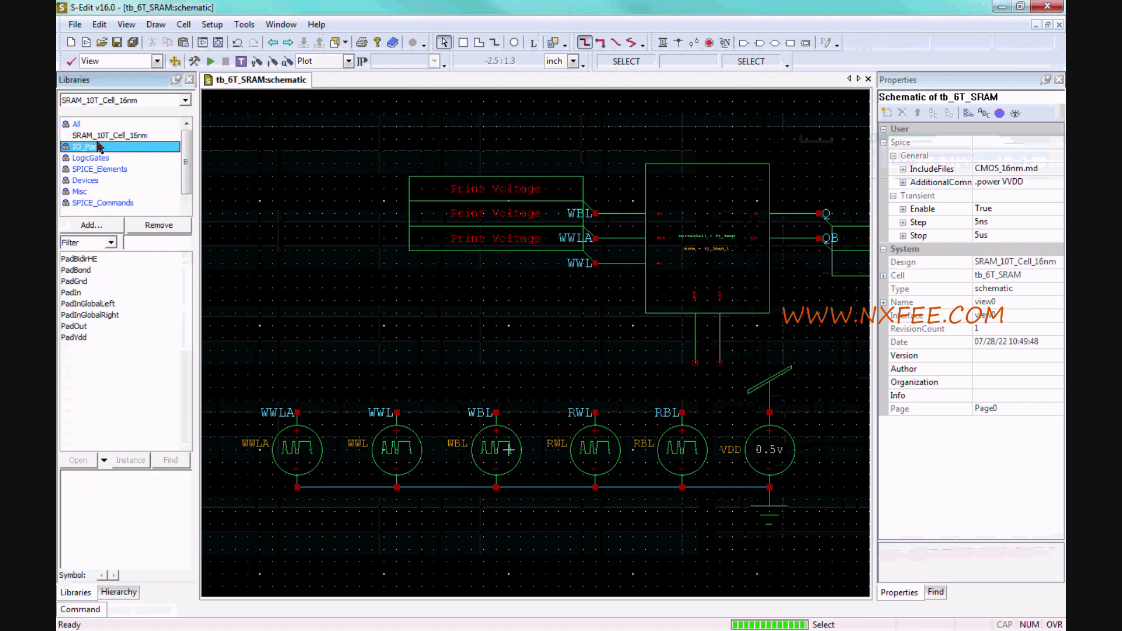
click(97, 313)
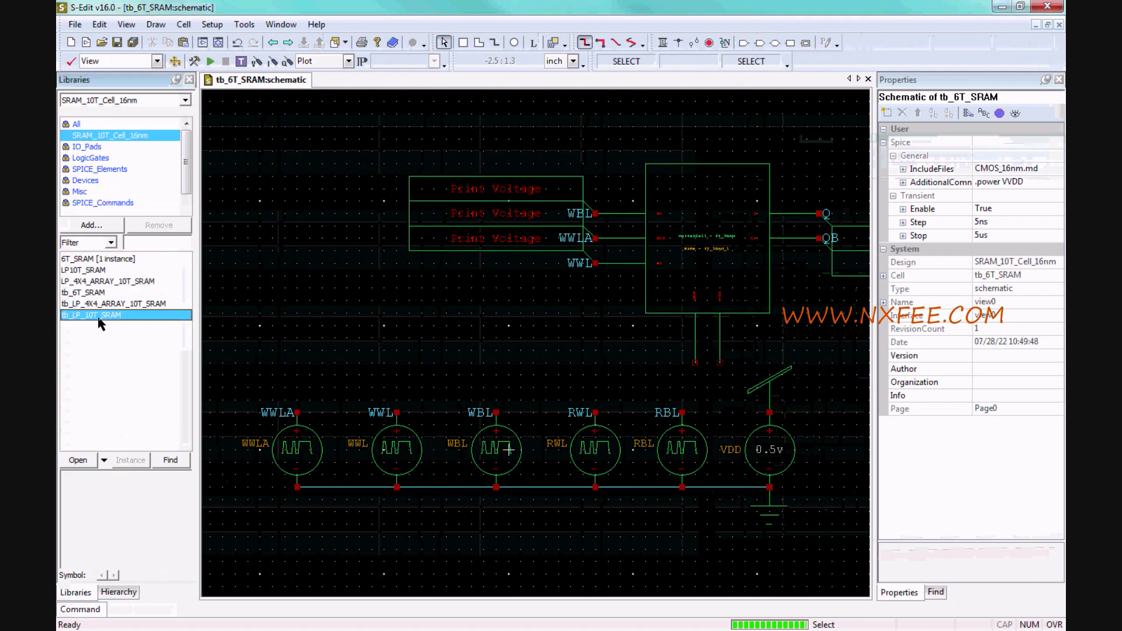
double_click(99, 318)
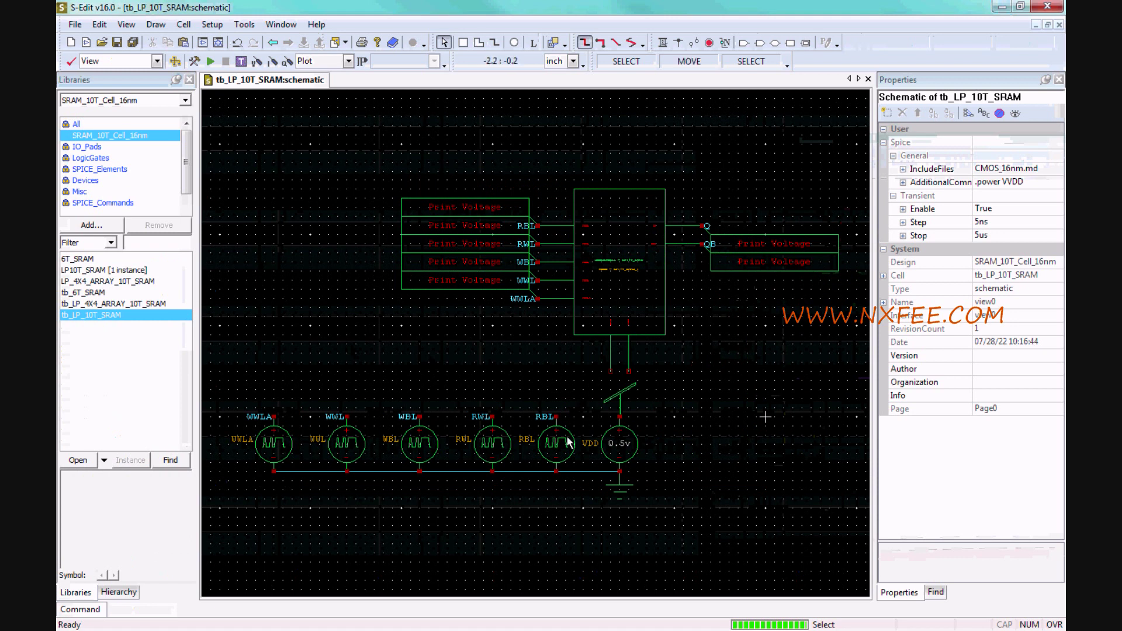
click(616, 296)
key(i)
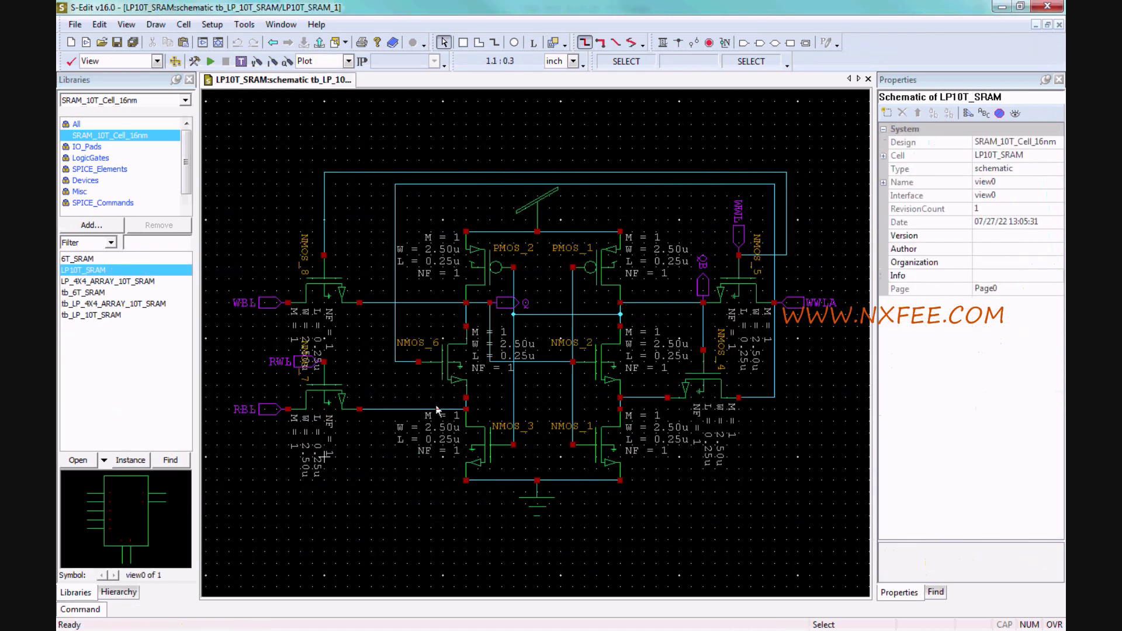
Simulate the LP10T testbench and give each of its seven waveforms a separate plot
click(210, 62)
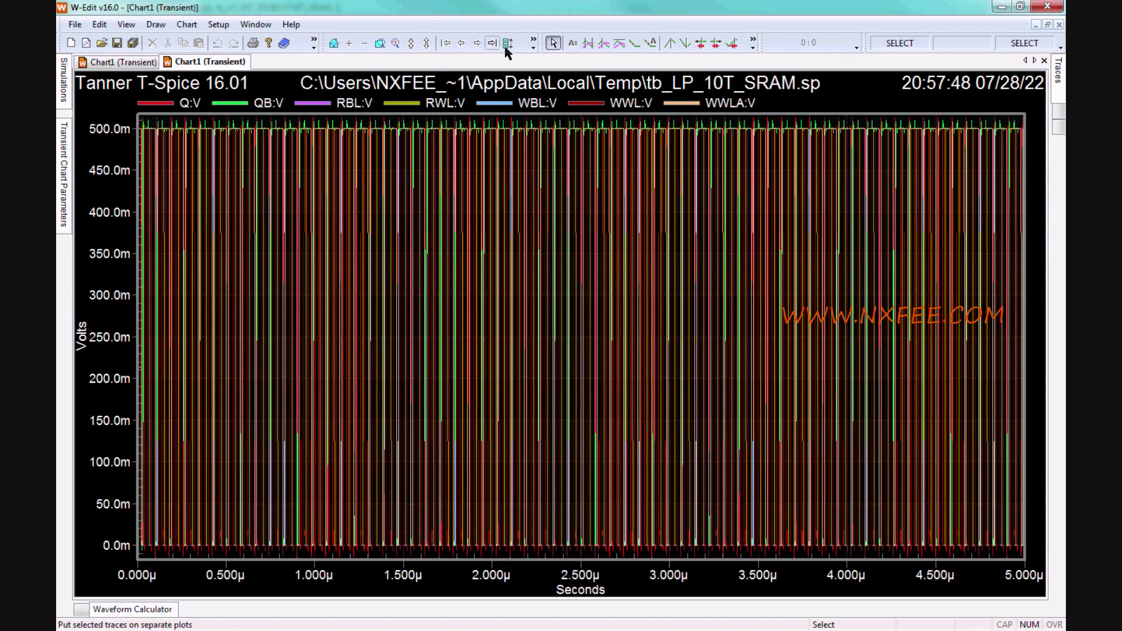
click(509, 44)
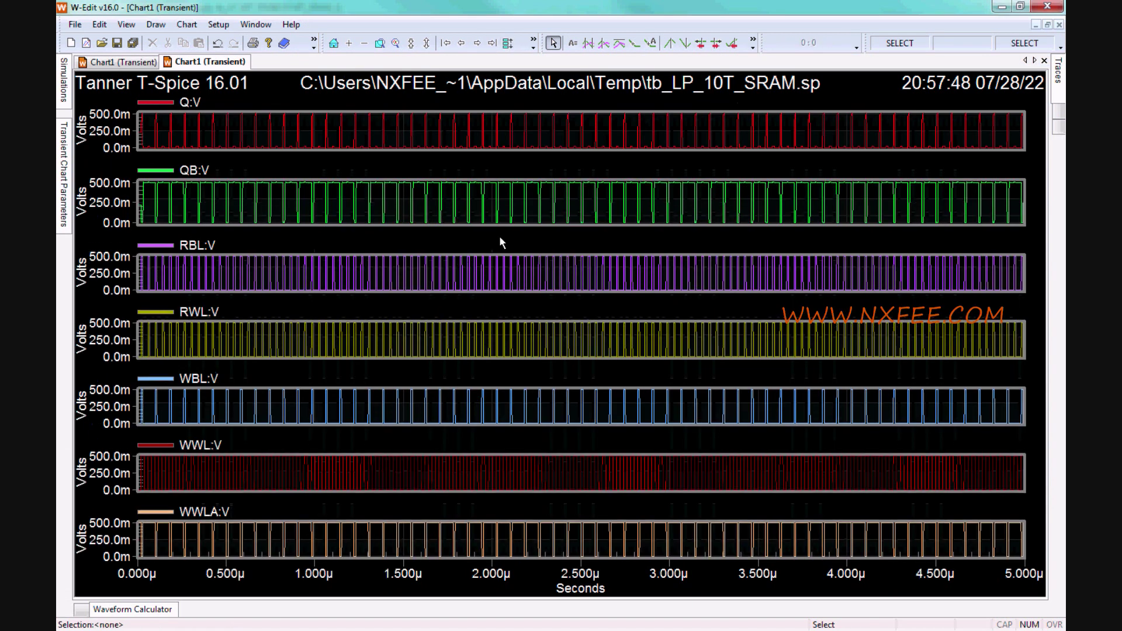
scroll(515, 239, up, 2)
scroll(514, 239, up, 3)
scroll(514, 239, up, 1)
scroll(515, 239, up, 1)
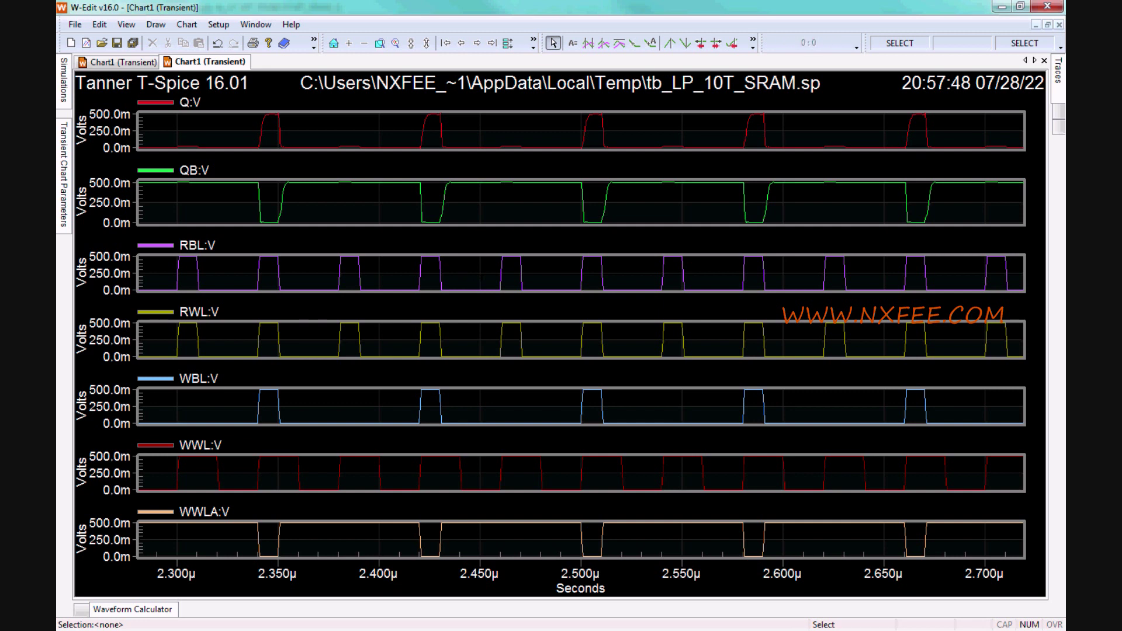
Review the LP10T run log and testbench netlist, then go back to the waveform chart
key(alt+Tab)
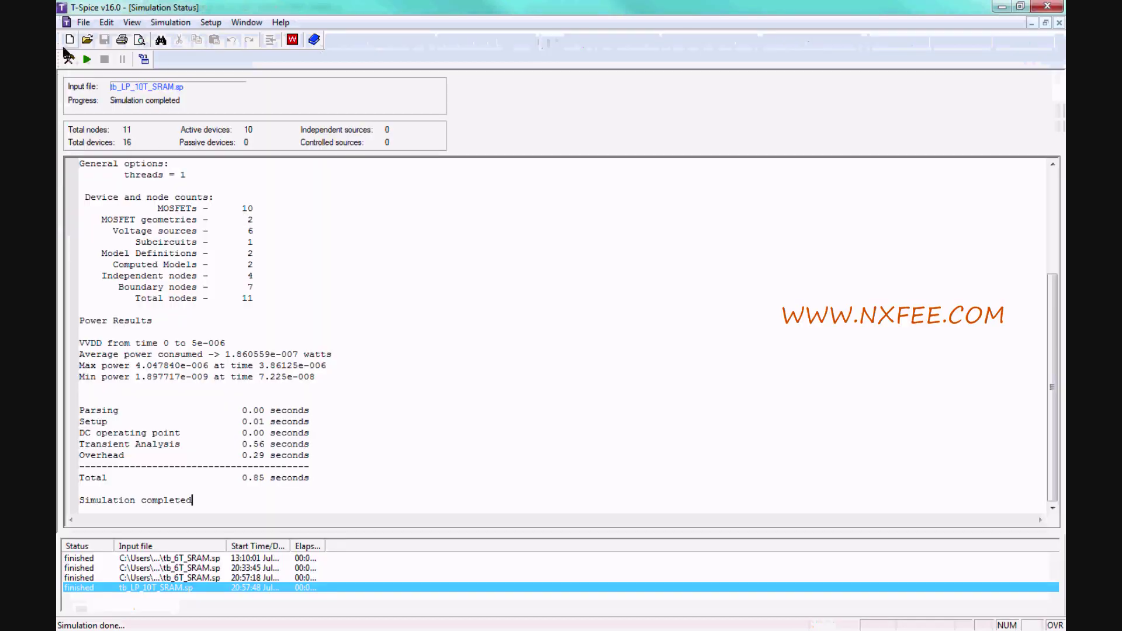
click(84, 22)
click(145, 69)
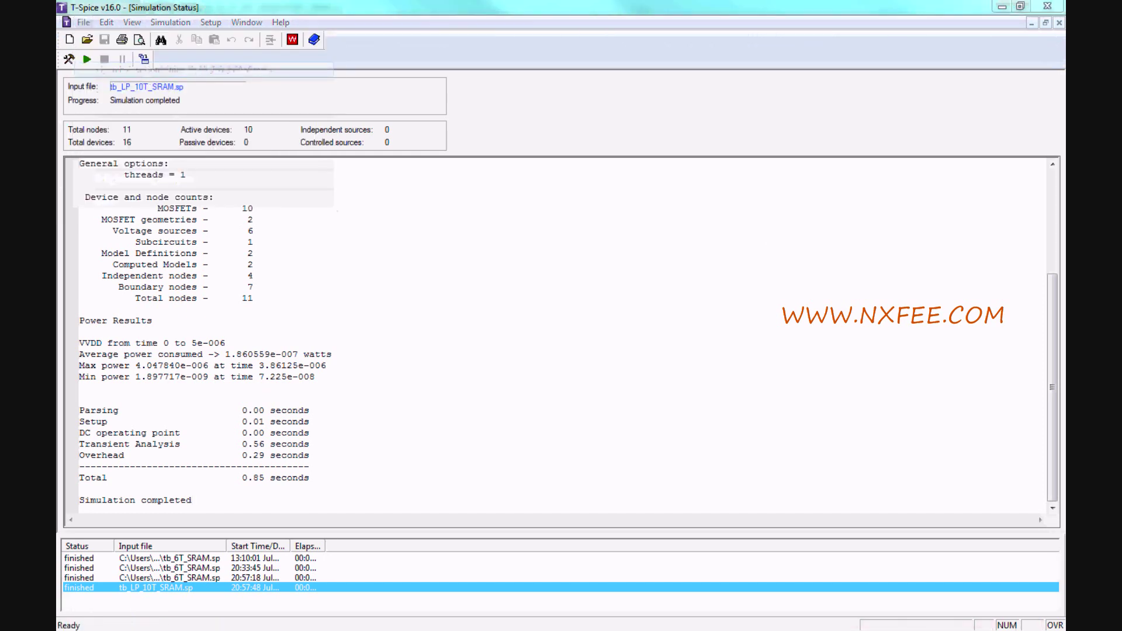
key(ctrl+Tab)
scroll(427, 277, down, 5)
scroll(427, 276, down, 5)
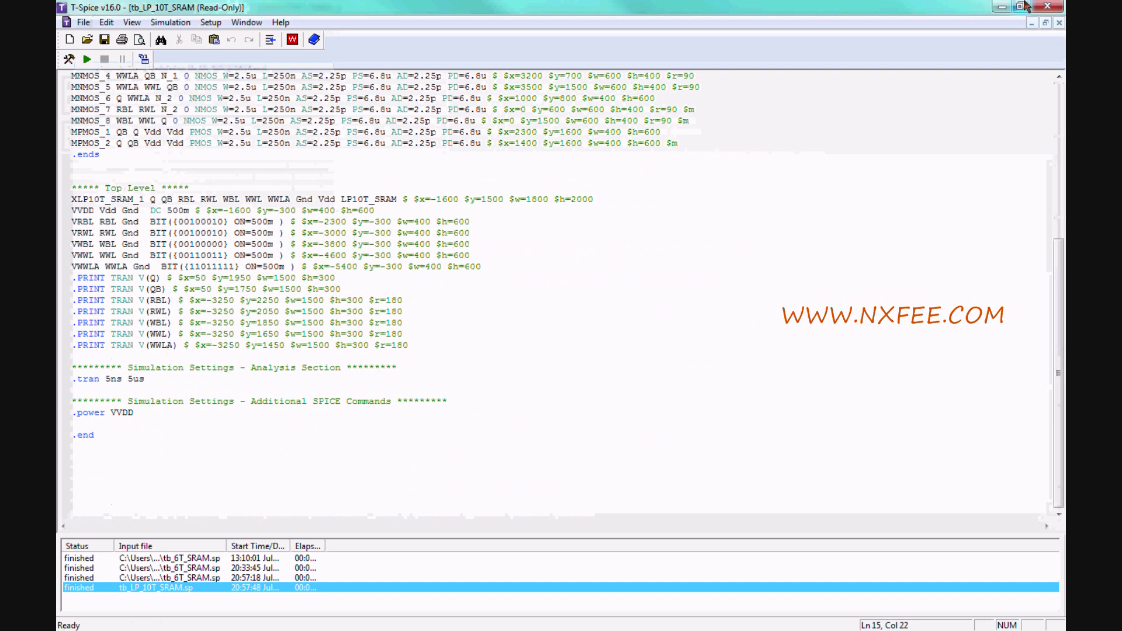
click(1002, 7)
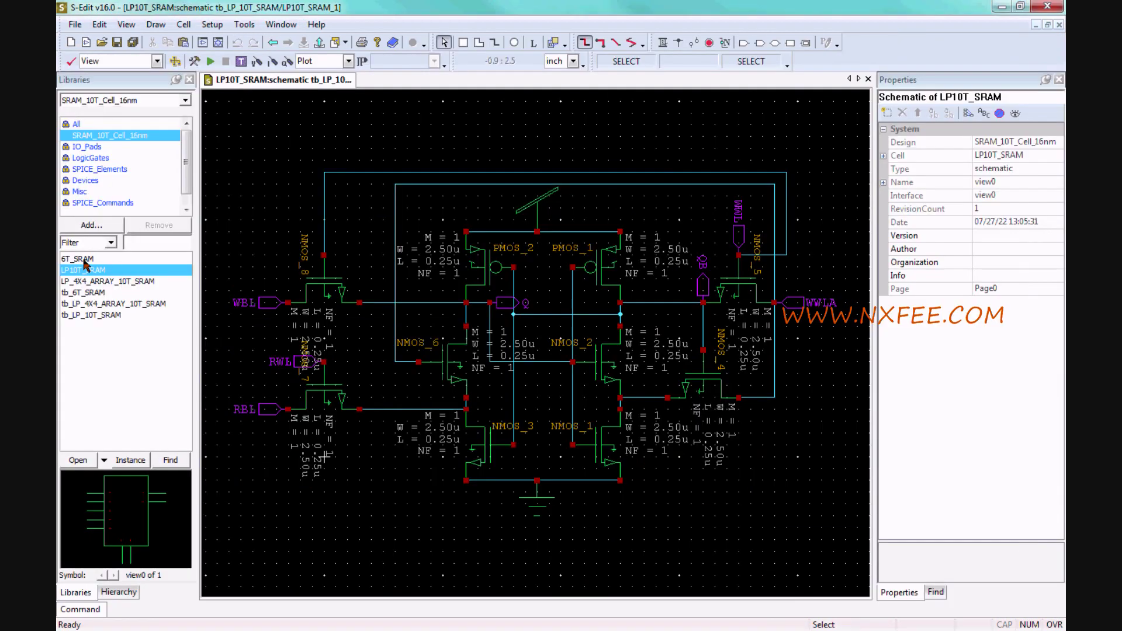
Open tb_LP_4X4_ARRAY_10T_SRAM and push into its 16-cell array schematic
double_click(91, 304)
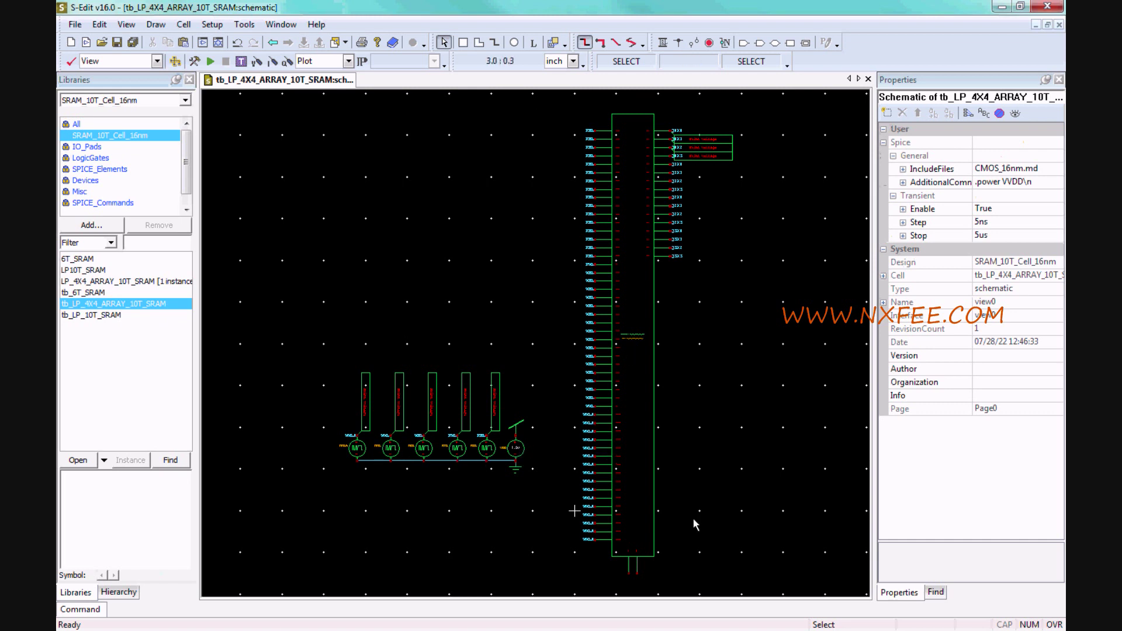
key(i)
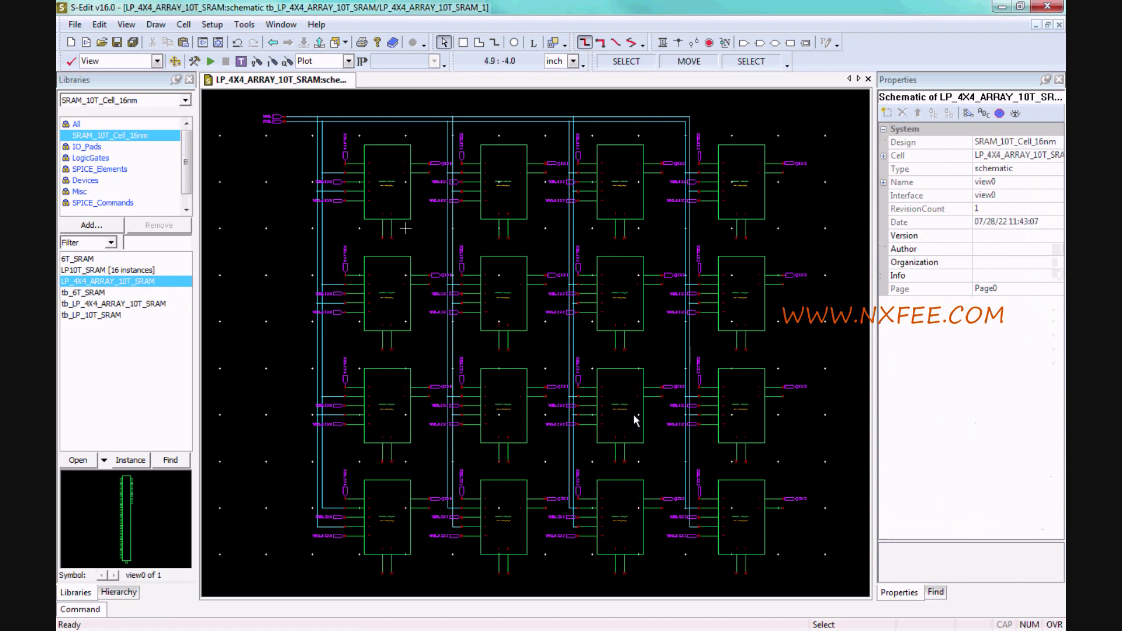
Simulate the 4x4 array testbench and stack each resulting signal on its own chart
click(210, 61)
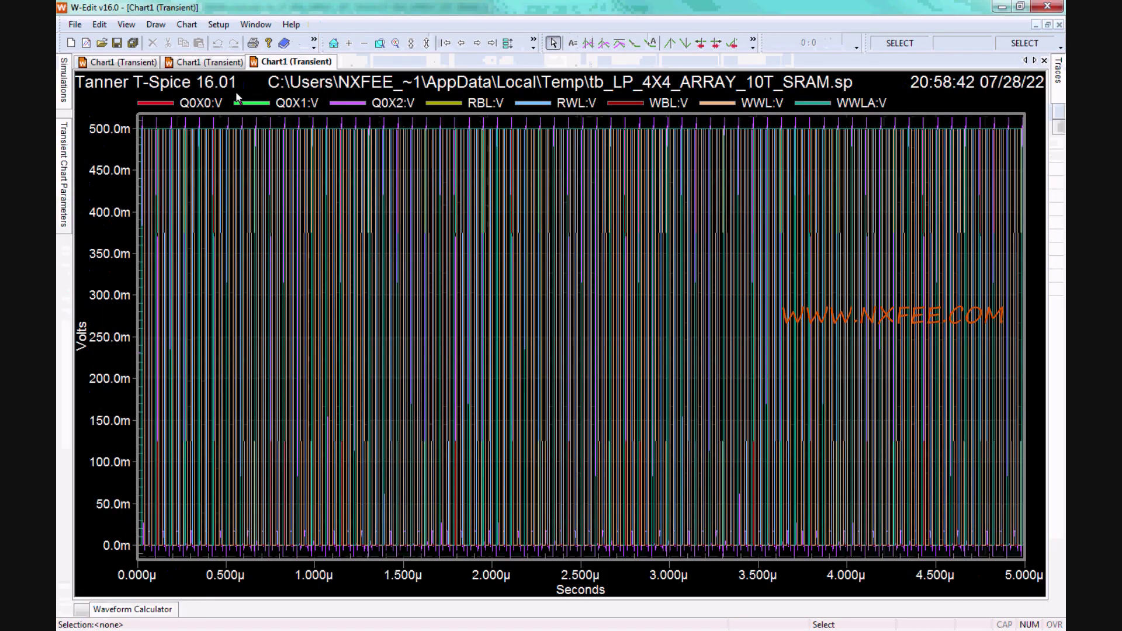
click(507, 42)
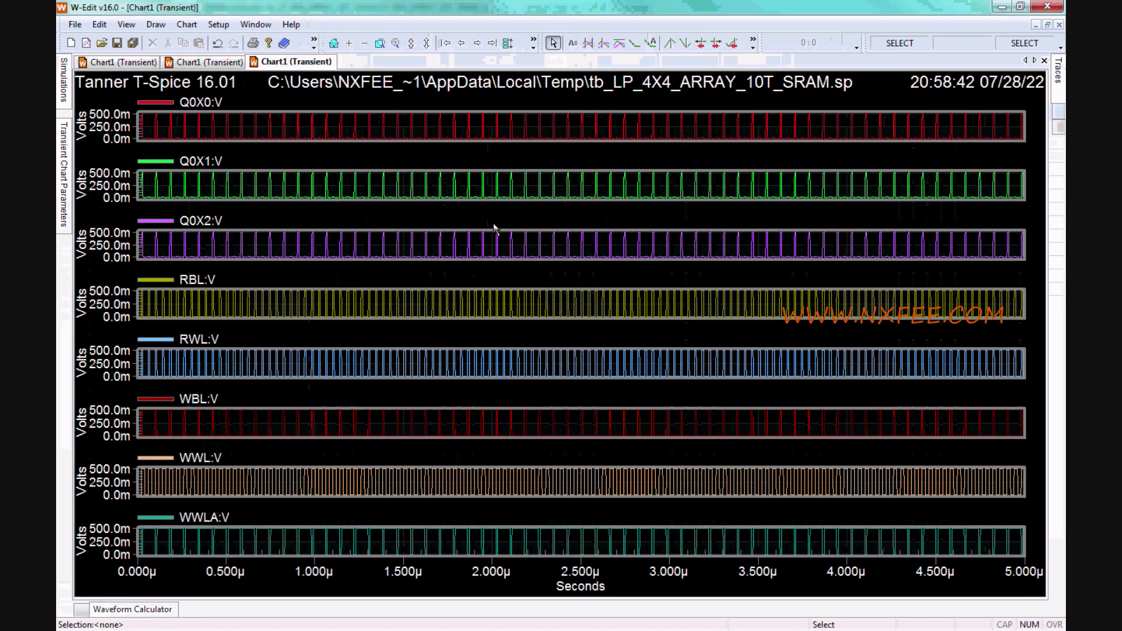
scroll(578, 209, up, 2)
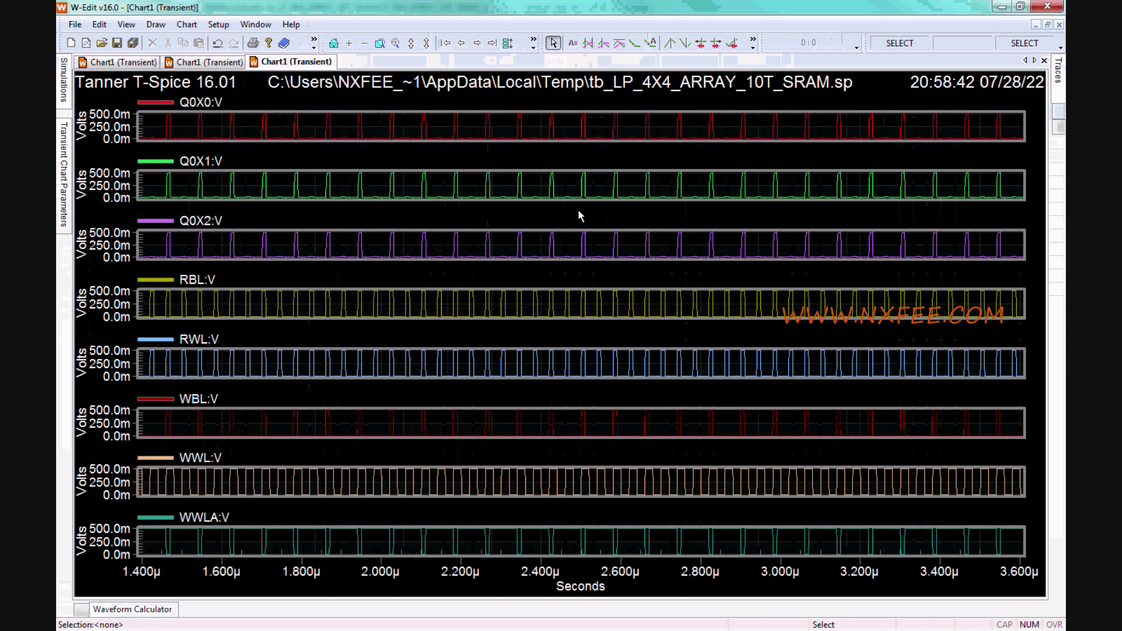
scroll(577, 210, up, 2)
scroll(577, 210, up, 1)
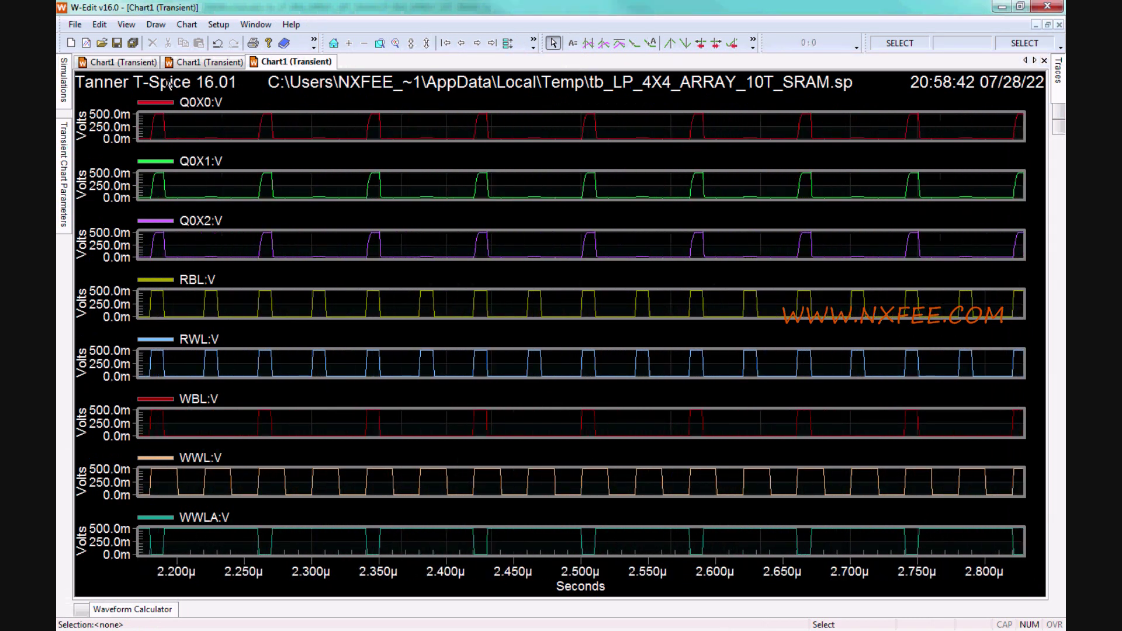
Highlight the 160 MOSFET count and the power results in the array run's T-Spice log
key(alt+Tab)
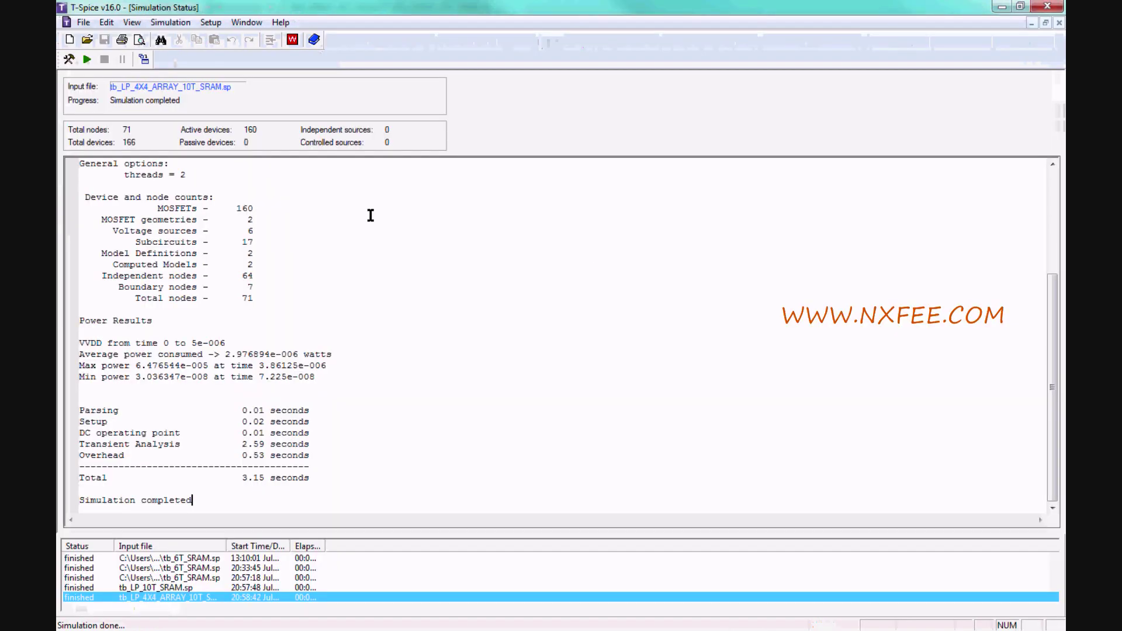
drag(152, 209, 271, 210)
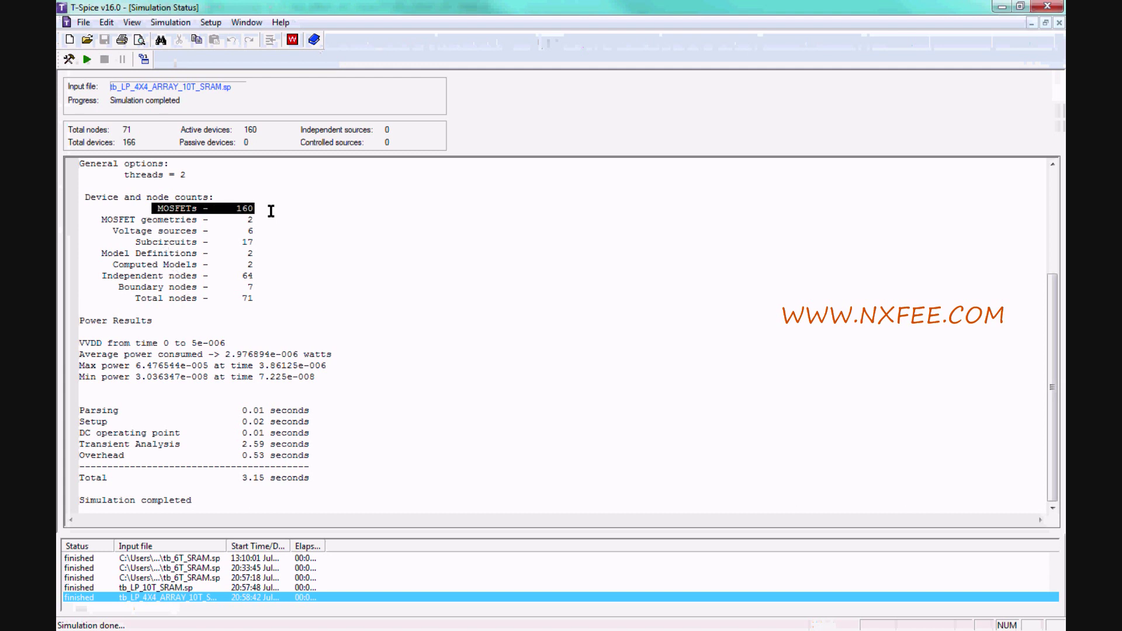
drag(84, 320, 155, 396)
click(447, 400)
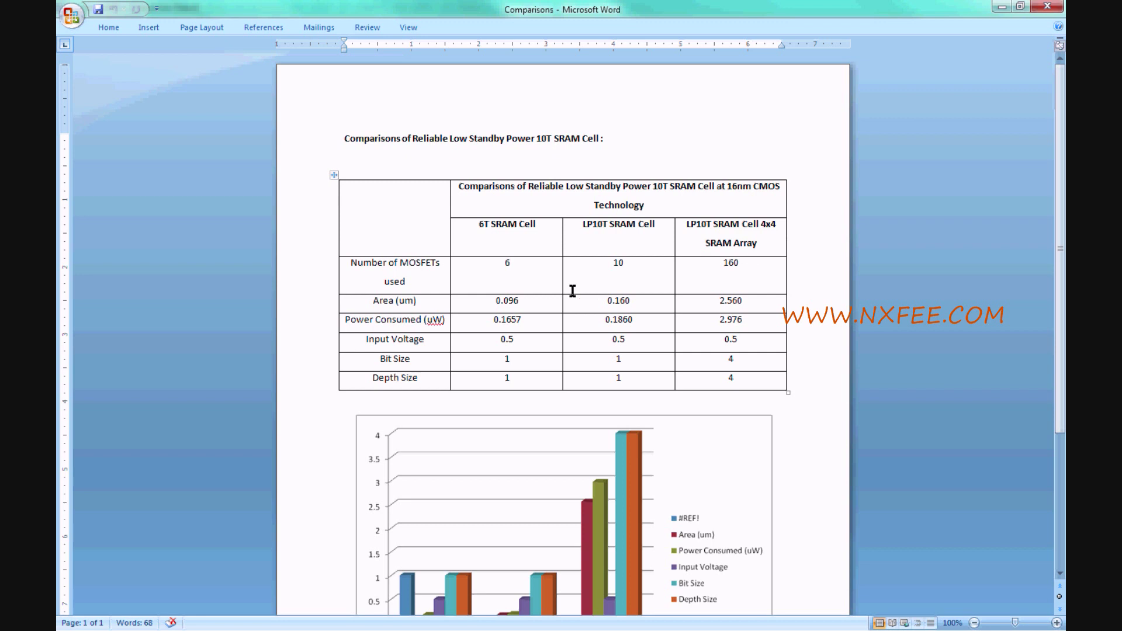
Highlight the 'Number of MOSFETs used' row, then select the comparison bar chart
drag(349, 264, 412, 281)
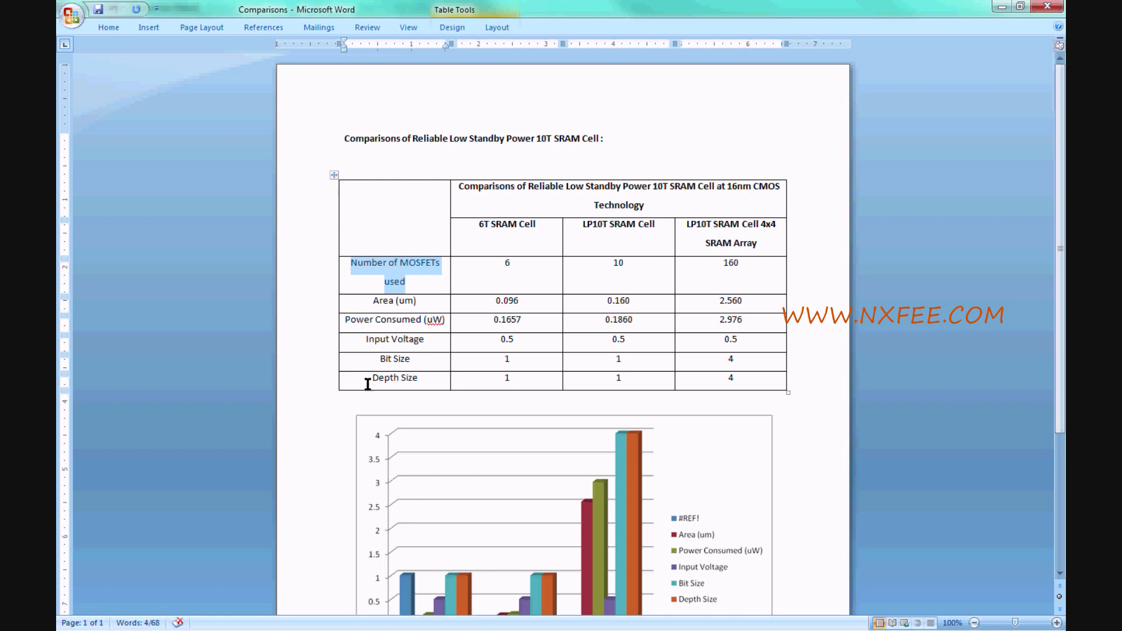
click(441, 391)
scroll(441, 392, down, 4)
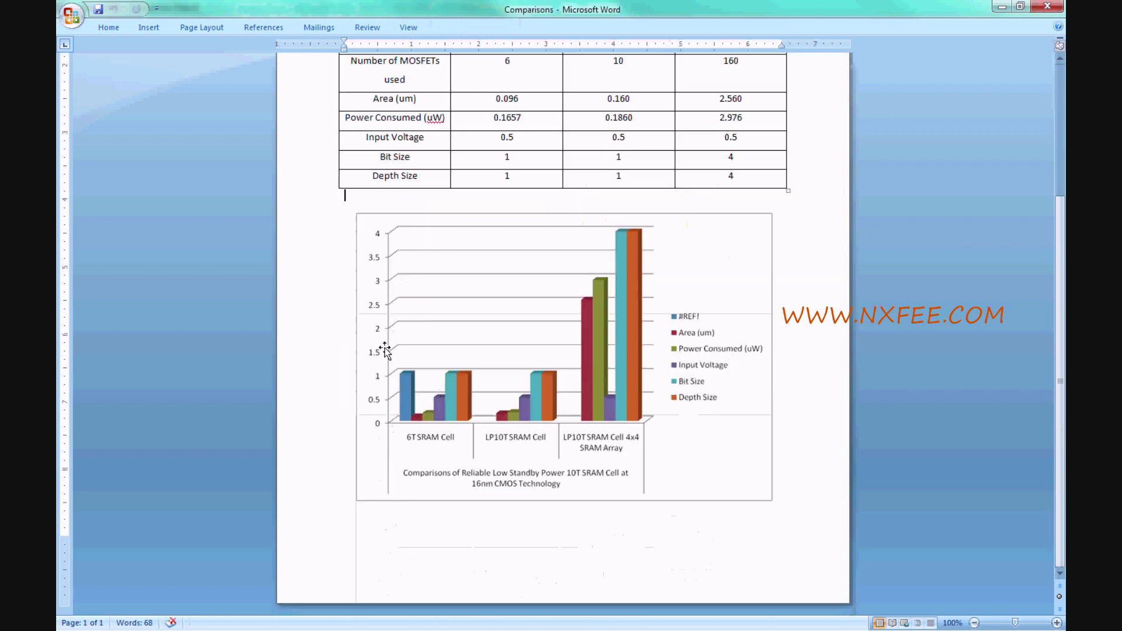
click(566, 436)
scroll(578, 438, up, 3)
scroll(613, 430, up, 1)
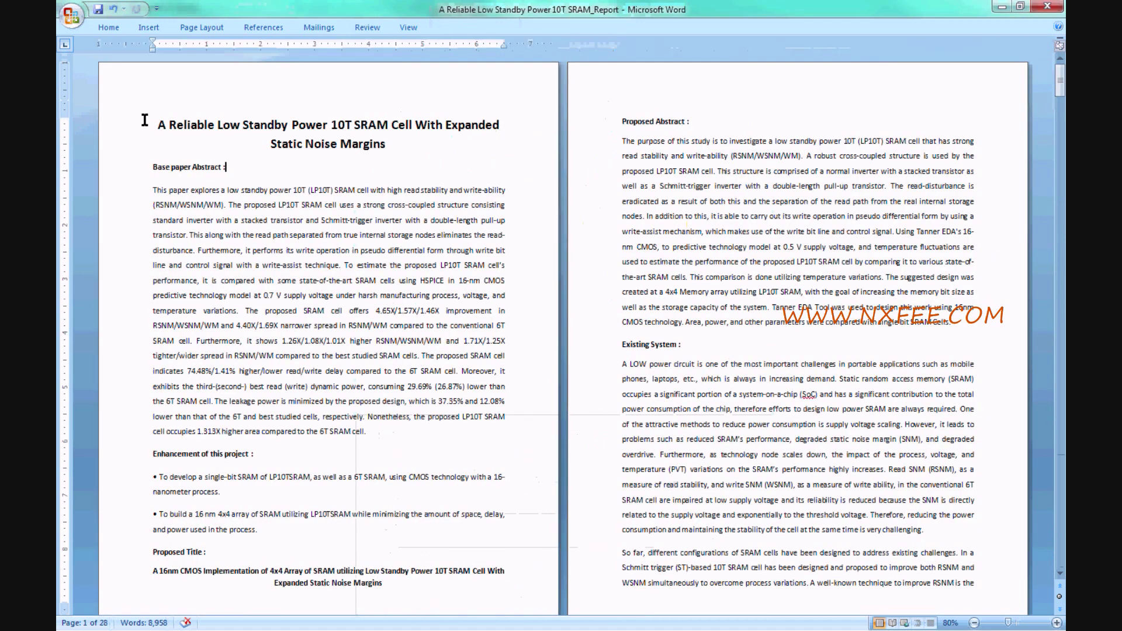
Highlight the report title and the project enhancements section on the first page
drag(144, 120, 392, 145)
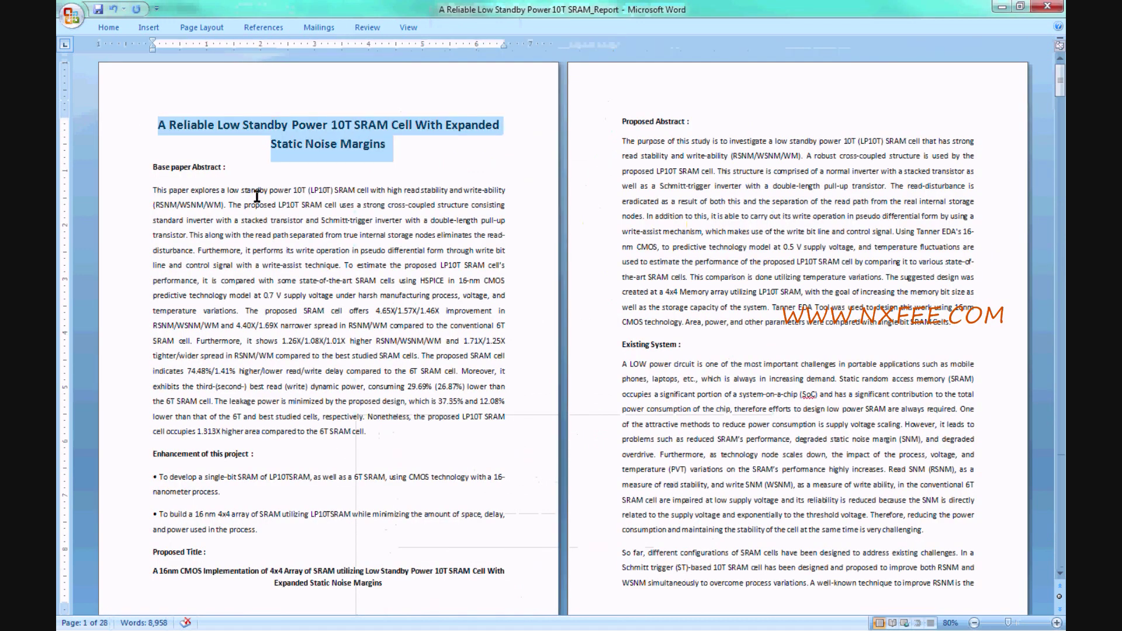
drag(134, 462, 206, 480)
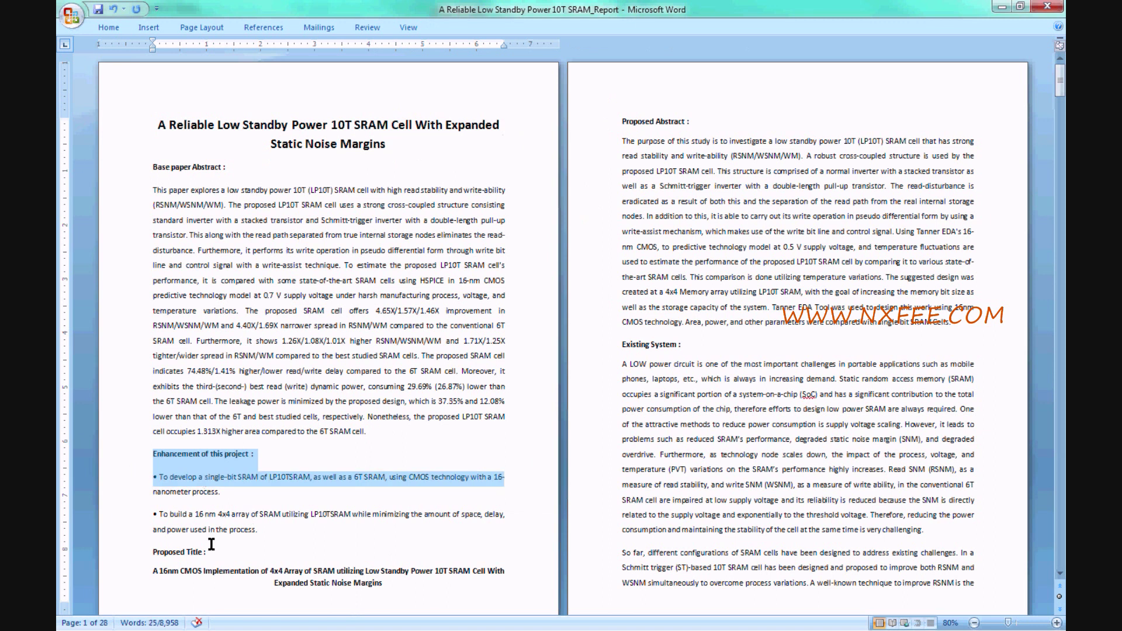
click(748, 430)
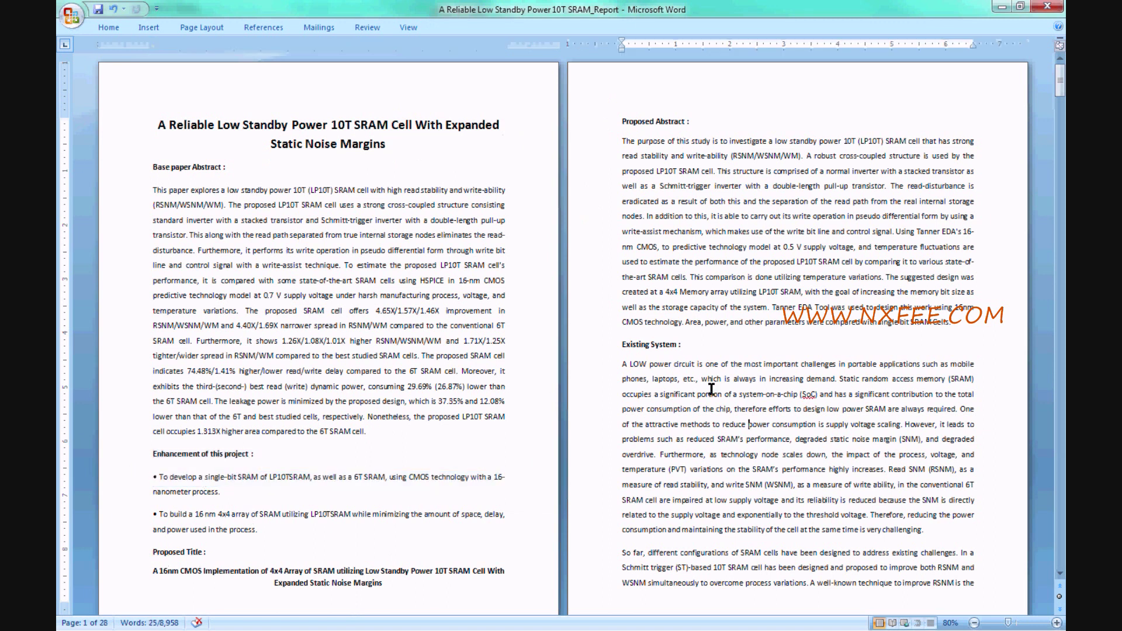
scroll(724, 473, down, 5)
scroll(725, 473, down, 5)
scroll(719, 462, down, 5)
scroll(718, 462, down, 1)
scroll(718, 462, down, 5)
scroll(718, 462, up, 5)
scroll(719, 456, down, 5)
scroll(720, 457, down, 5)
scroll(720, 456, down, 5)
scroll(720, 457, down, 5)
scroll(719, 457, down, 5)
scroll(720, 457, down, 5)
scroll(719, 457, down, 5)
scroll(720, 456, down, 5)
scroll(719, 457, down, 5)
scroll(720, 456, down, 5)
scroll(719, 457, down, 5)
scroll(718, 459, down, 5)
scroll(719, 459, down, 5)
scroll(719, 459, down, 3)
scroll(719, 460, down, 2)
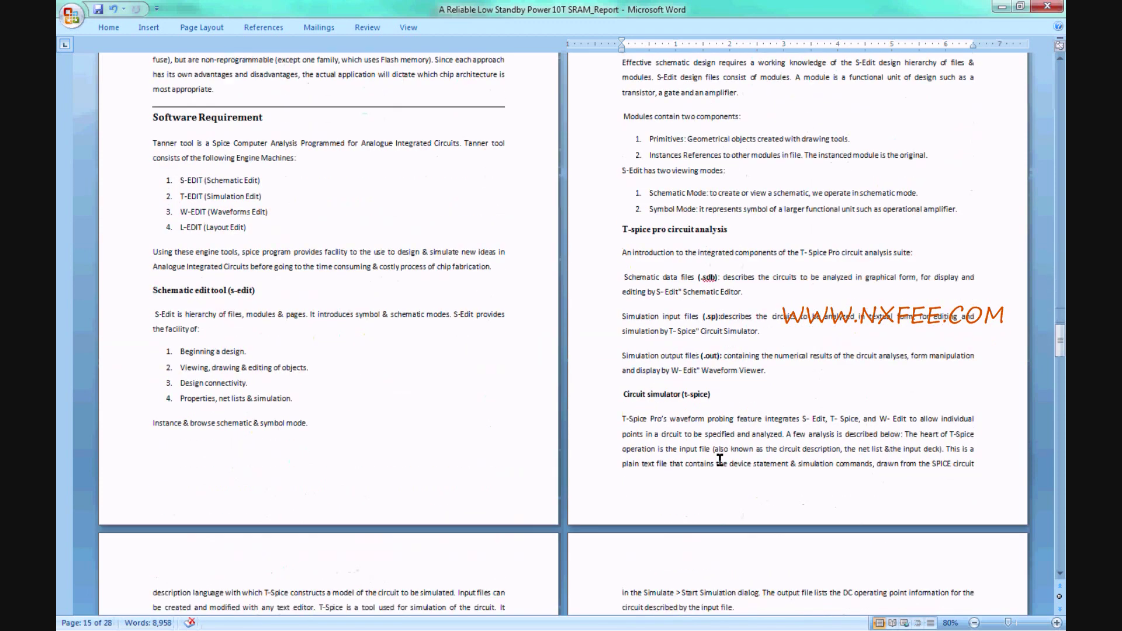
scroll(719, 459, down, 5)
scroll(719, 460, down, 5)
scroll(719, 459, down, 5)
scroll(719, 459, down, 3)
scroll(719, 459, down, 5)
scroll(720, 459, down, 5)
scroll(720, 459, down, 5)
scroll(719, 459, down, 5)
scroll(719, 459, down, 3)
scroll(720, 459, down, 4)
scroll(720, 460, down, 8)
scroll(719, 459, down, 1)
scroll(720, 459, down, 3)
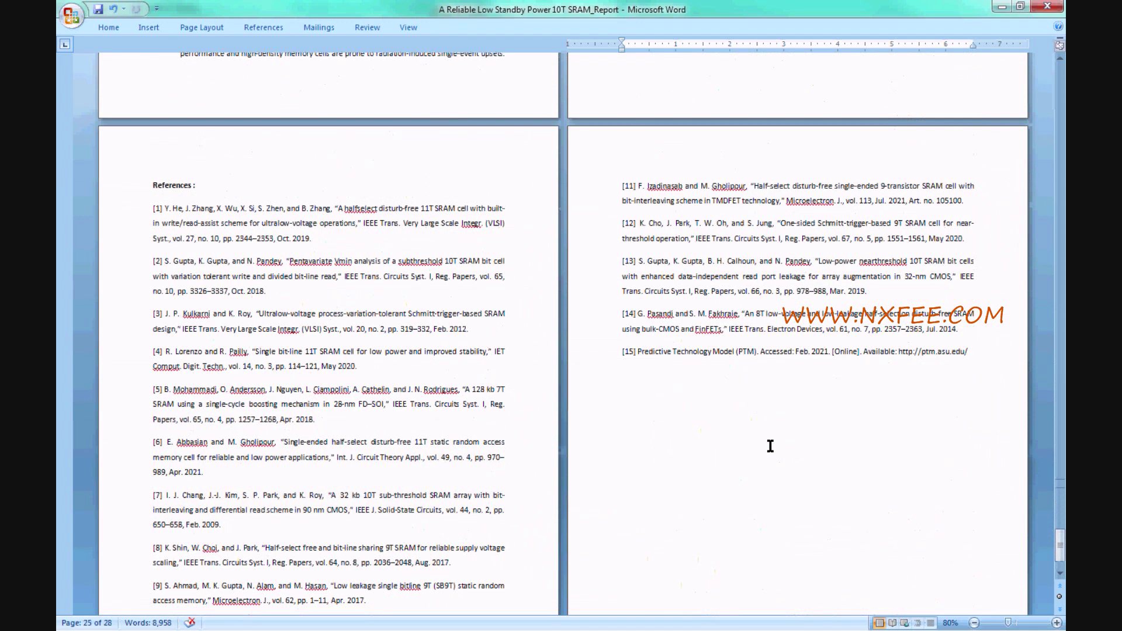